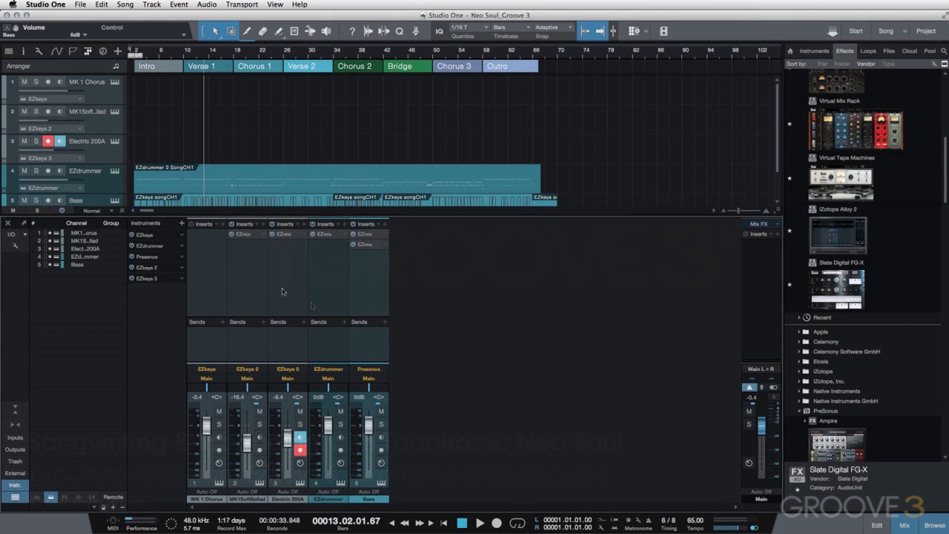
Create a bus fed by the three keys channels and name it 'EZKeys Bus'.
left_click(201, 282)
left_click(284, 286, "shift")
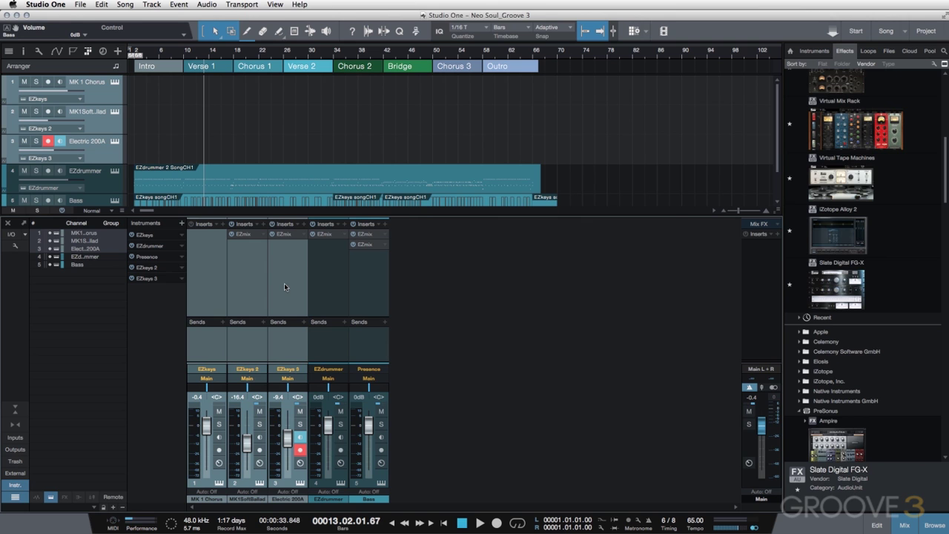
right_click(284, 286)
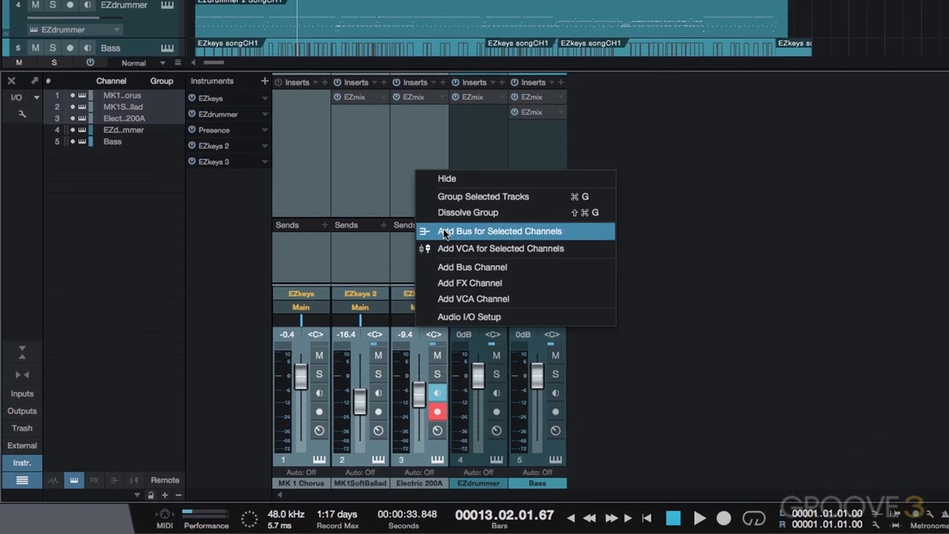
left_click(517, 231)
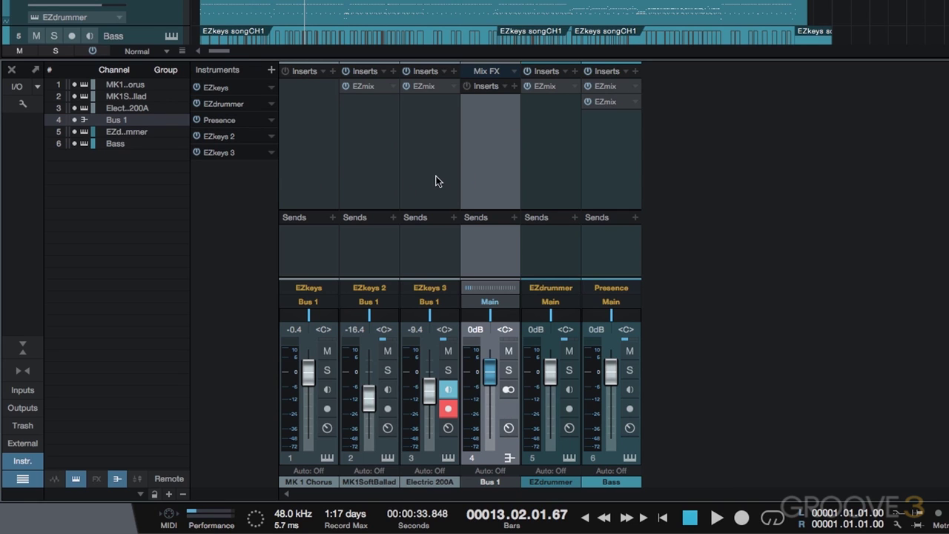
double_click(481, 484)
type("EZKeys Bus")
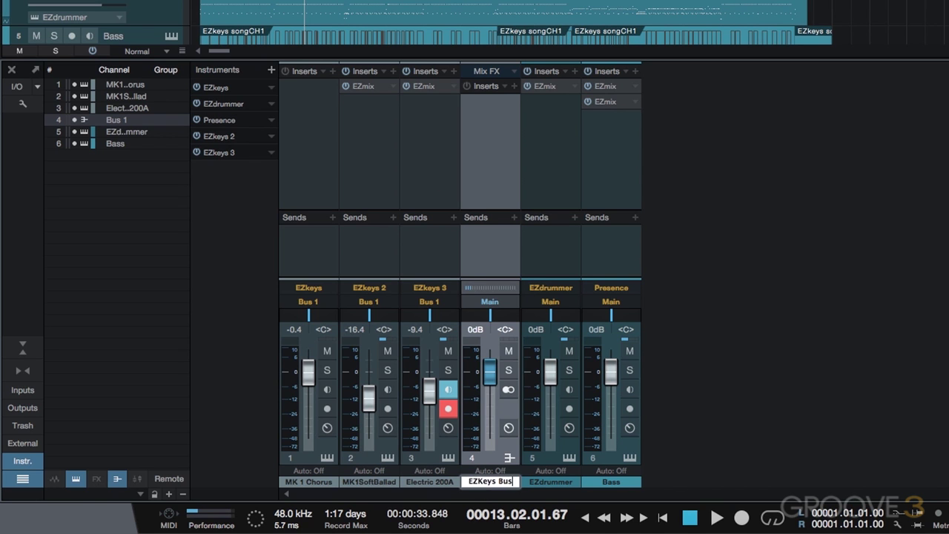
key("Return")
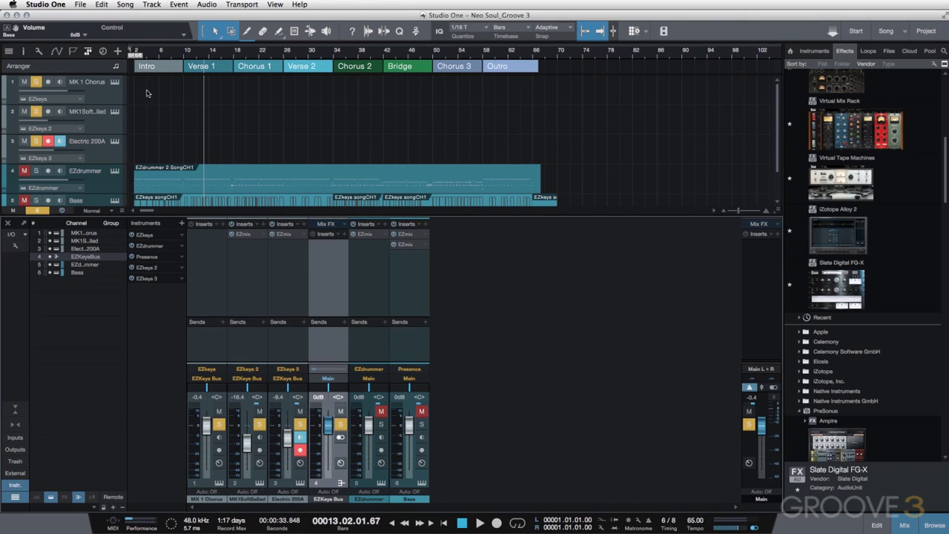
left_click(184, 56)
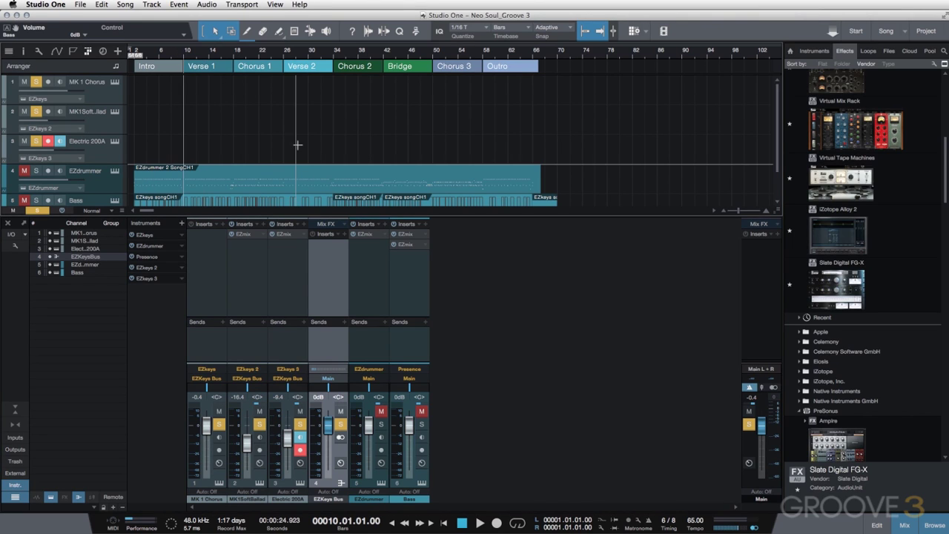
key("space")
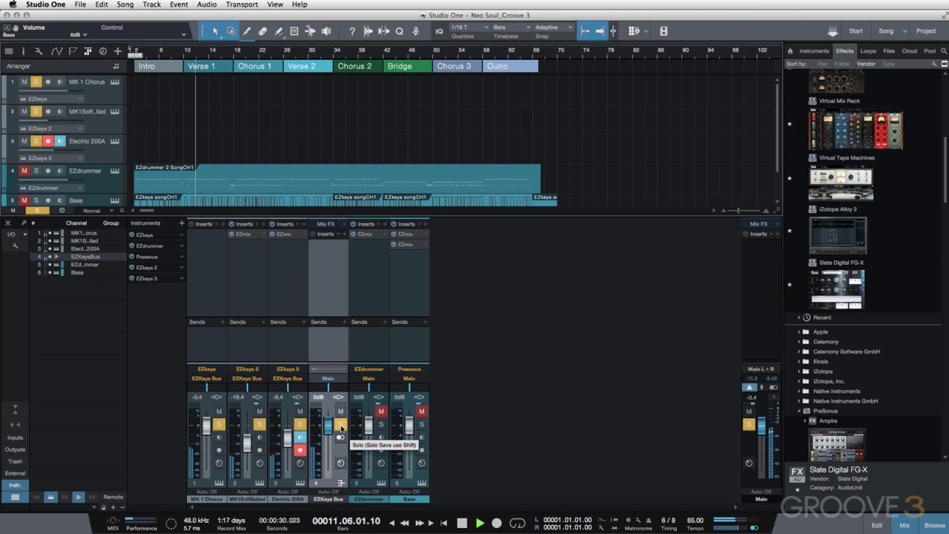
key("space")
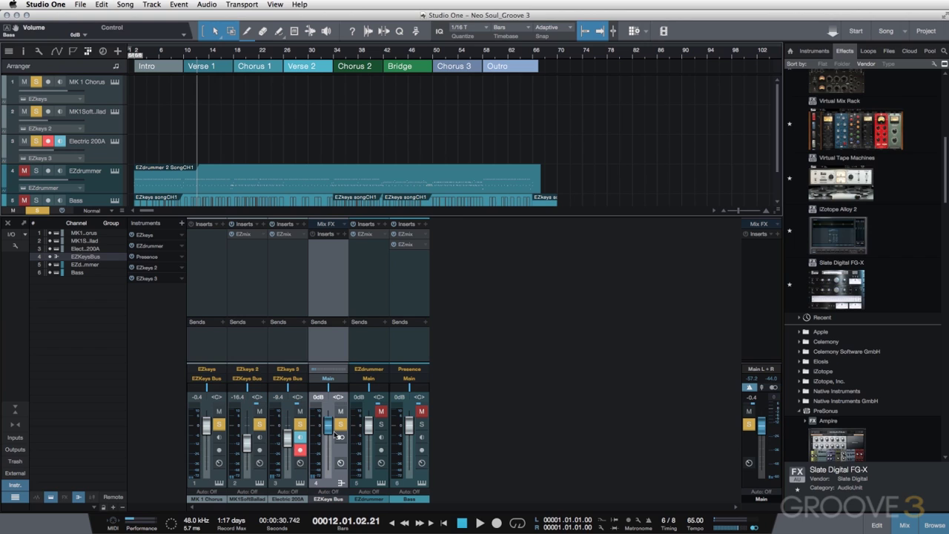
left_click_drag(327, 427, 327, 434)
left_click(327, 434, "alt")
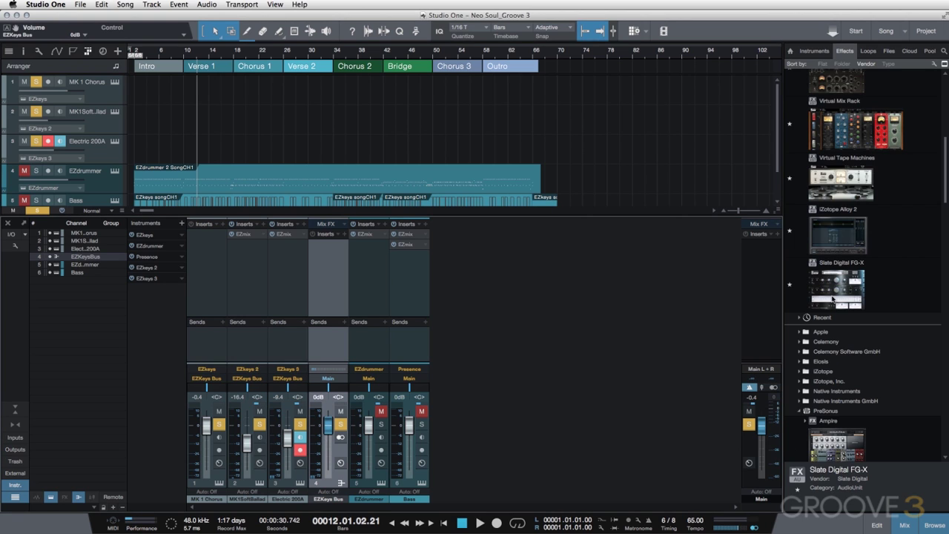
Insert EZmix on the EZKeys Bus and load the EZmix 1 Compressor2 preset.
scroll(875, 319, "up", 8)
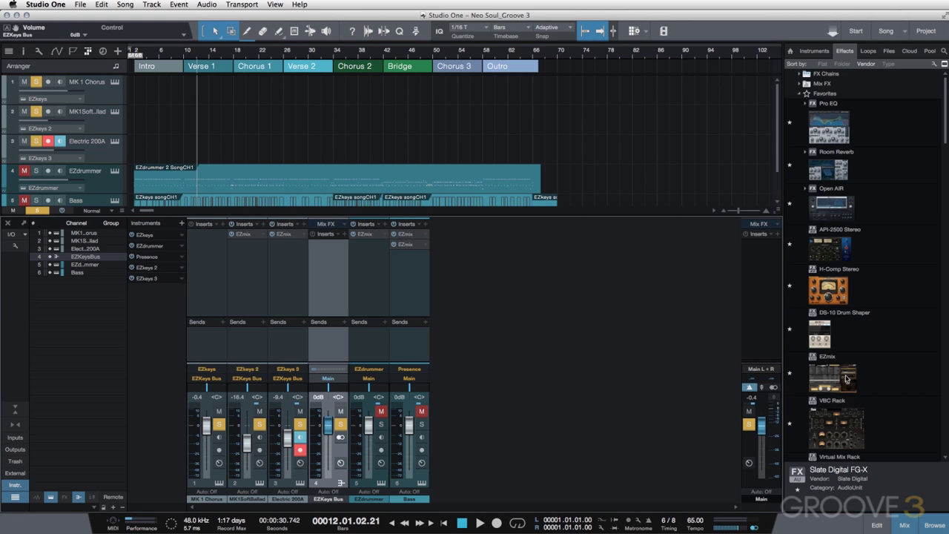
left_click_drag(846, 381, 330, 278)
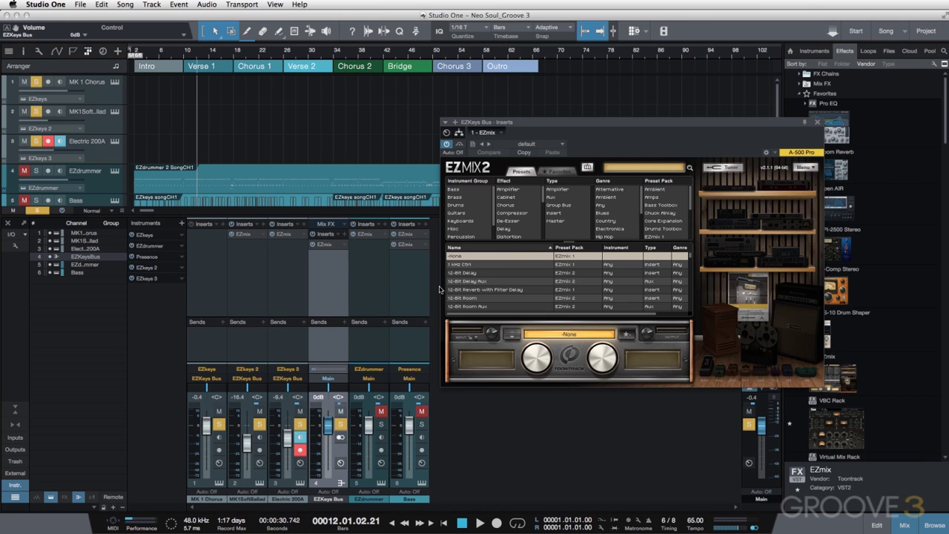
left_click(662, 235)
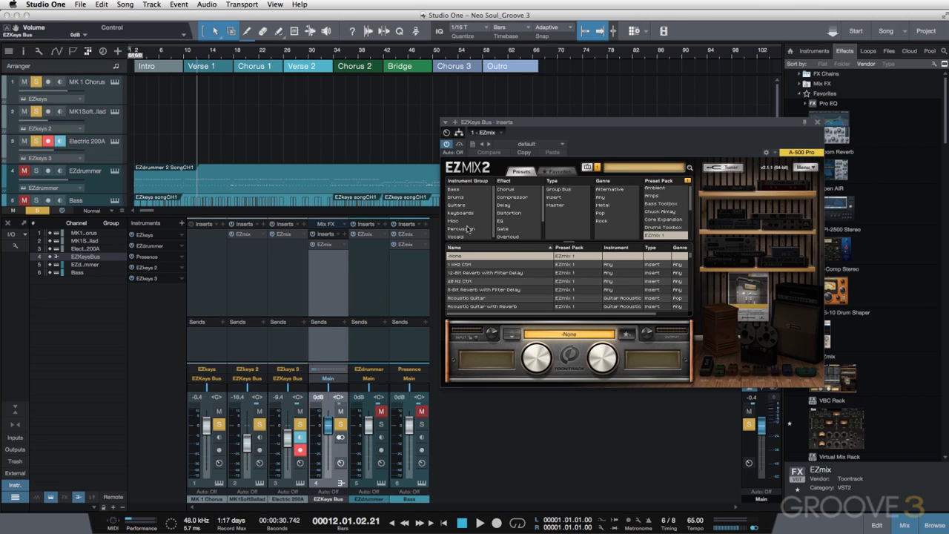
left_click(500, 197)
scroll(496, 290, "down", 5)
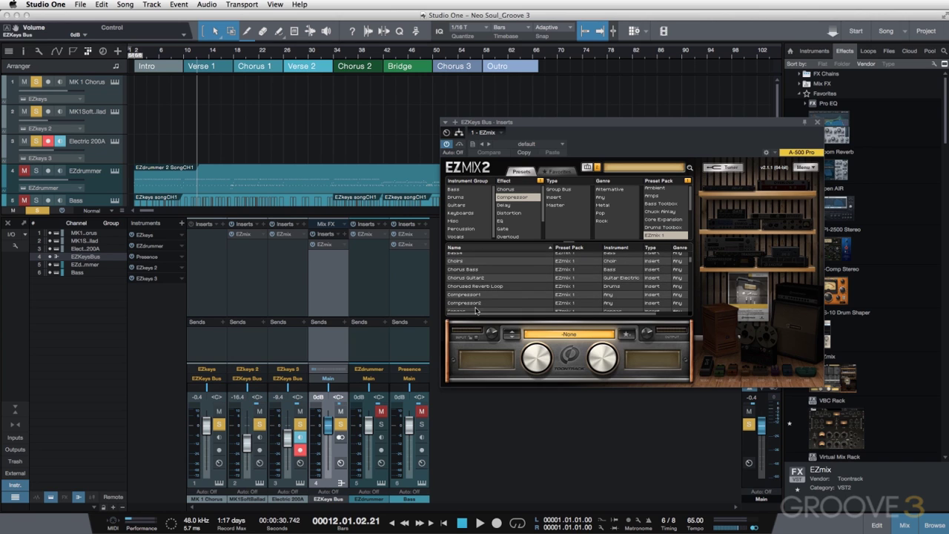
left_click(476, 304)
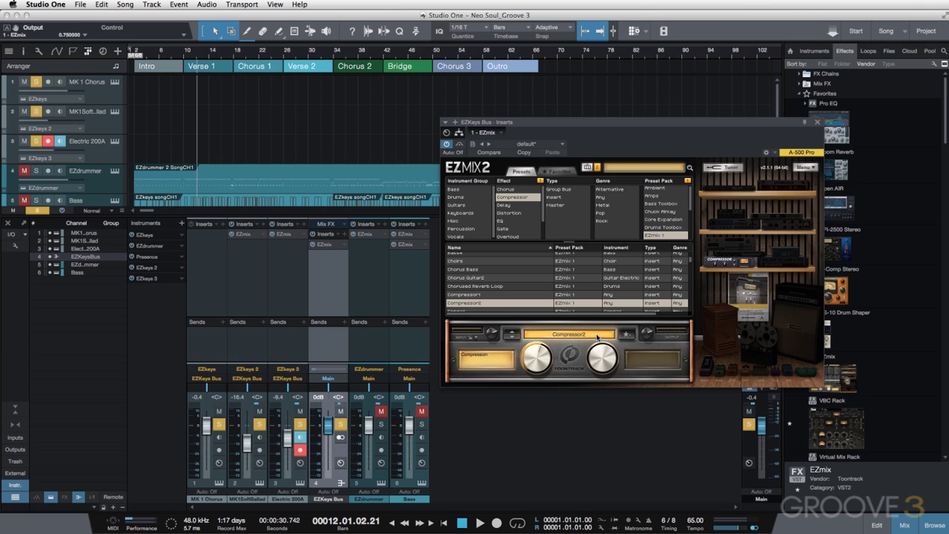
left_click(817, 124)
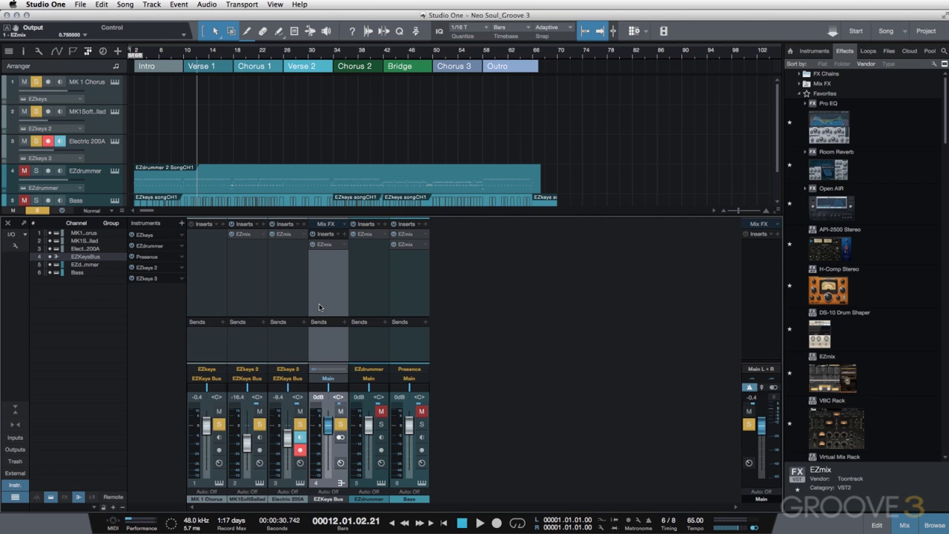
Audition the EZKeys Bus from bar 10 with EZmix bypassed, then re-enabled.
left_click(324, 244)
key("space")
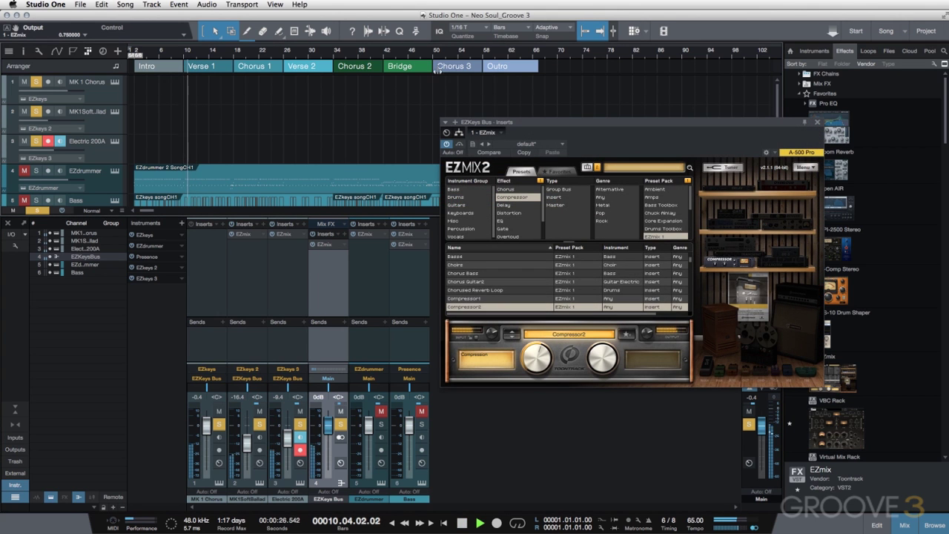
left_click(460, 144)
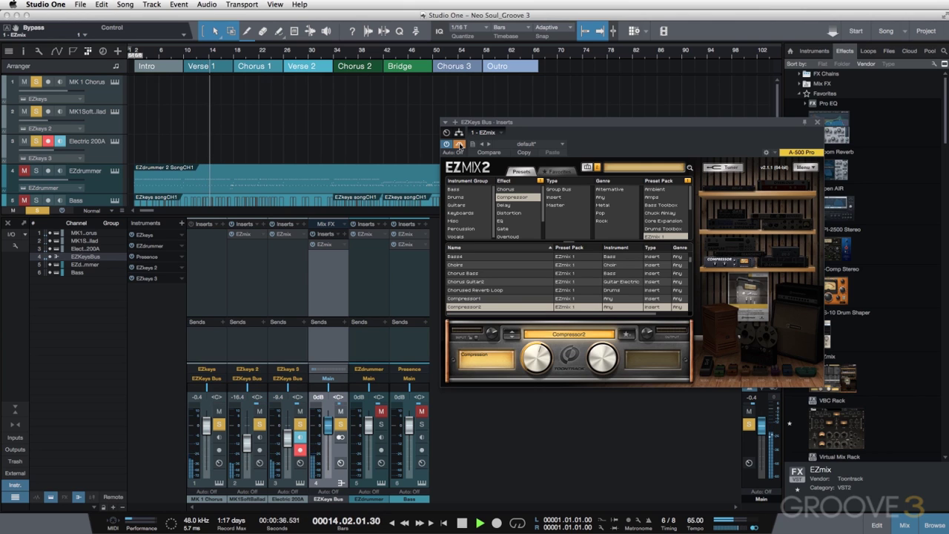
left_click(460, 144)
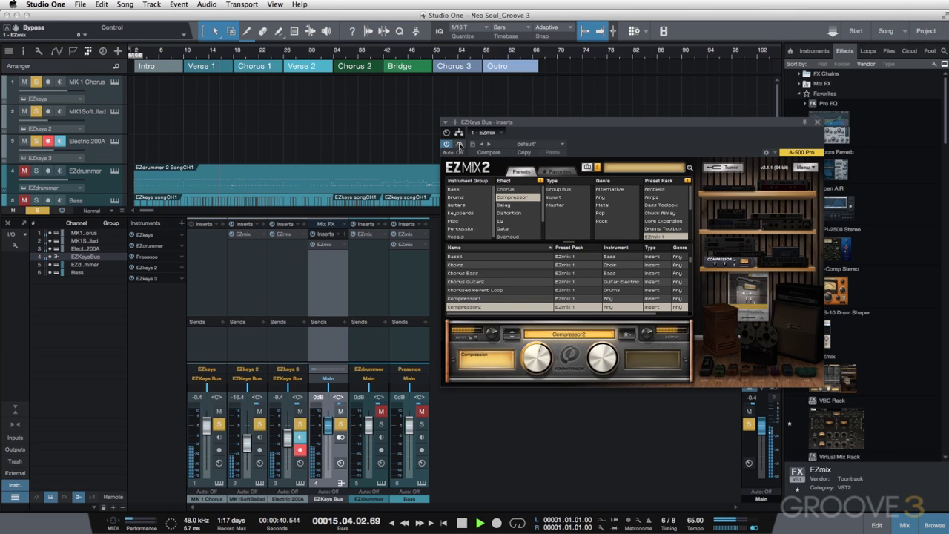
key("space")
left_click(817, 122)
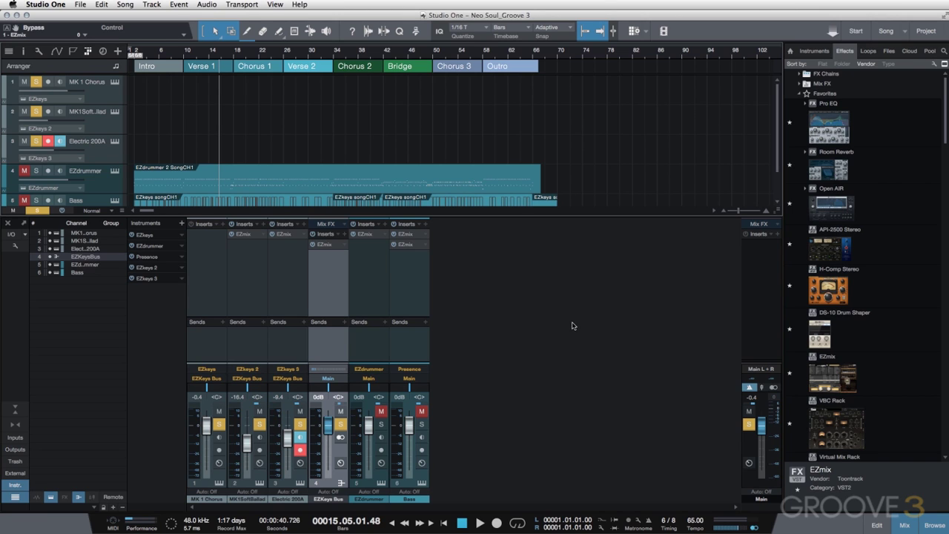
Hide the mixer and unsolo MK 1 Chorus, MK1SoftBallad and Electric 200A.
key("F3")
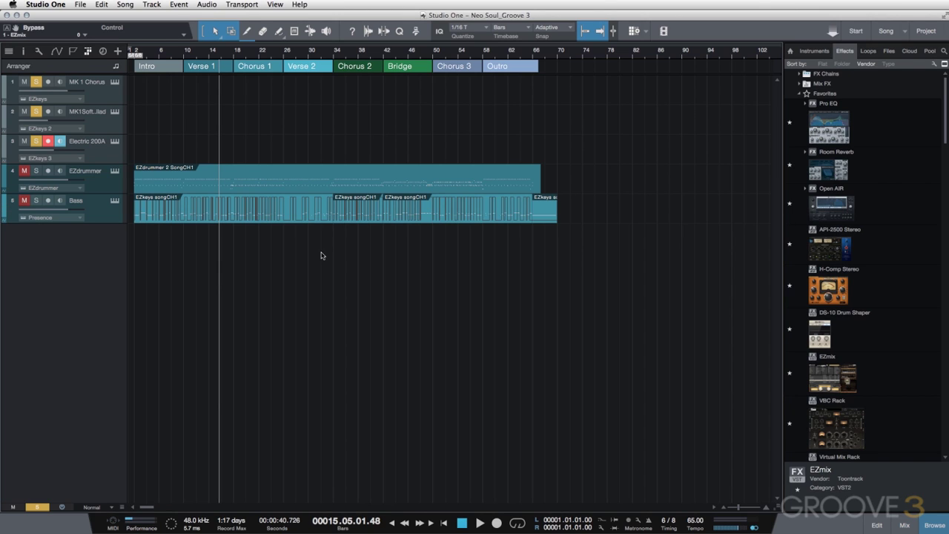
left_click(35, 81)
left_click(36, 112)
left_click(36, 141)
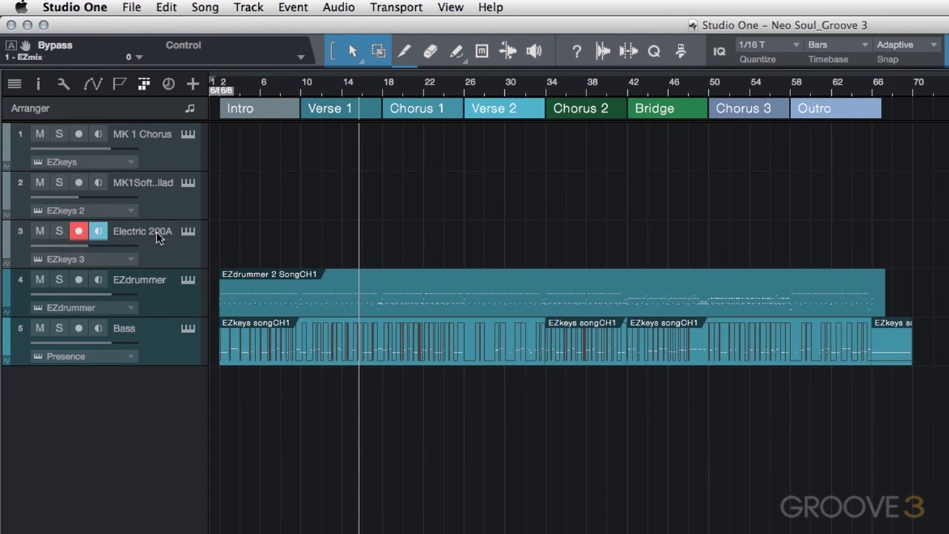
Move the EZdrummer track to the top and Bass to second place.
key("Up")
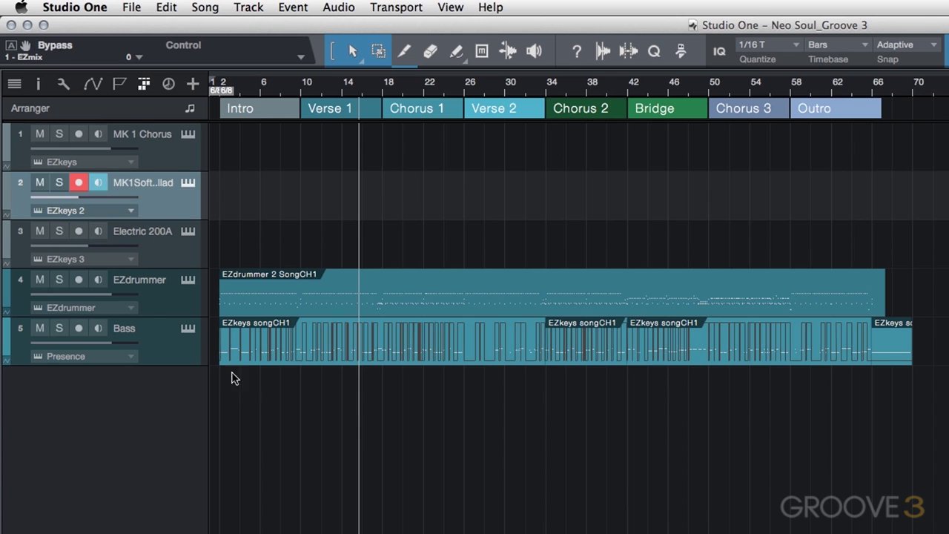
left_click(153, 307)
left_click_drag(153, 302, 145, 152)
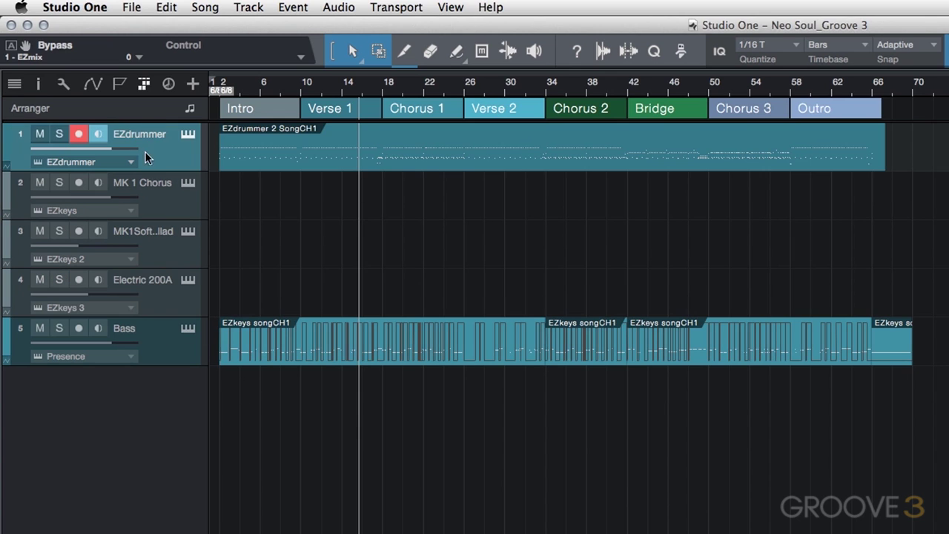
left_click_drag(163, 330, 159, 174)
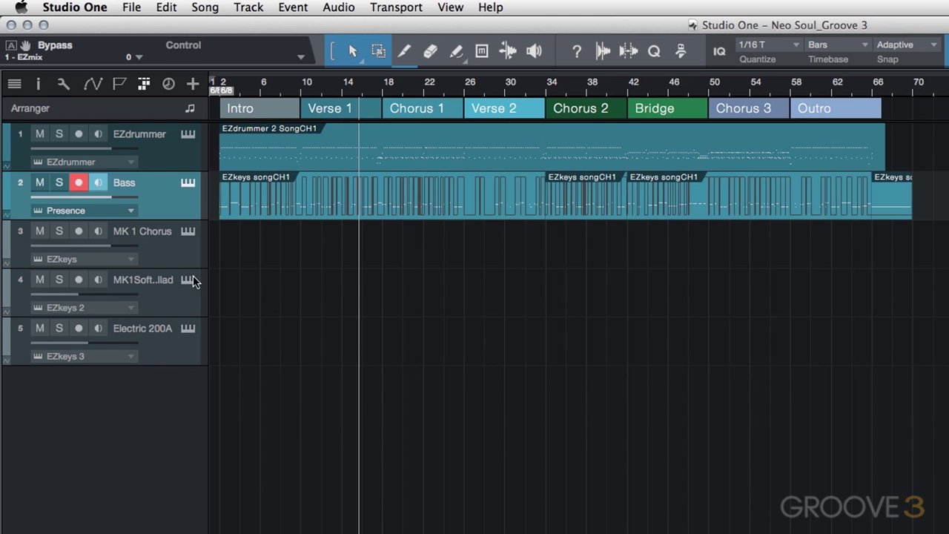
left_click(178, 258)
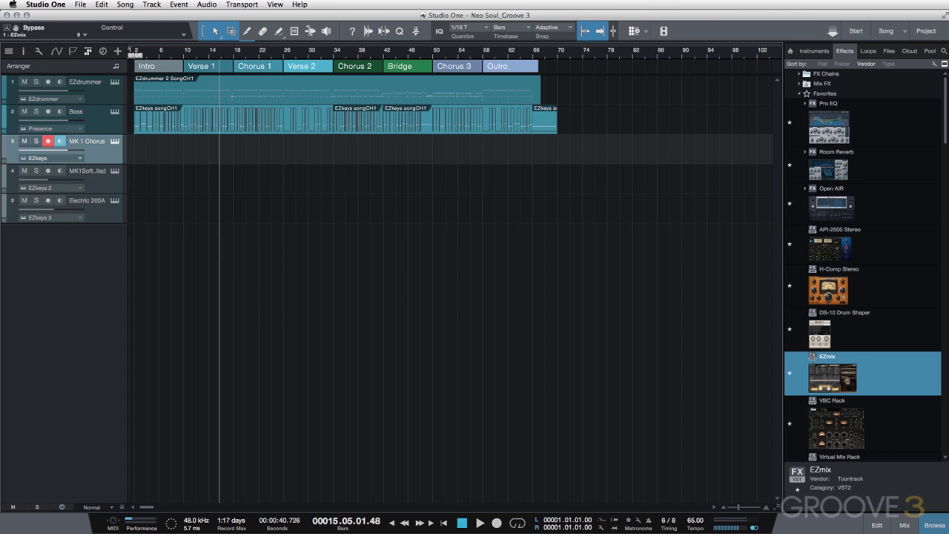
Place EZKeys Neo Soul.mid on MK1SoftBallad and Electric 200A, starting at bar 1.
key("super+Tab")
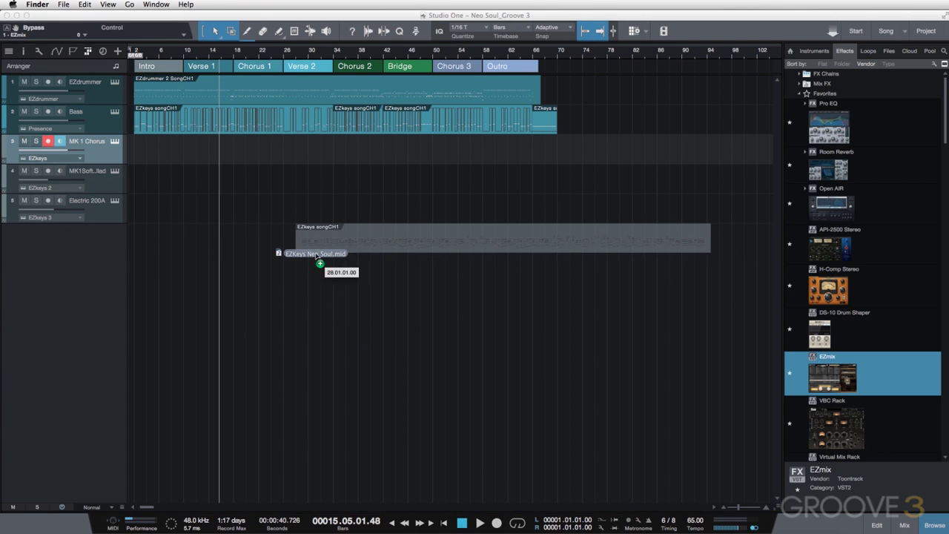
left_click_drag(322, 267, 159, 196)
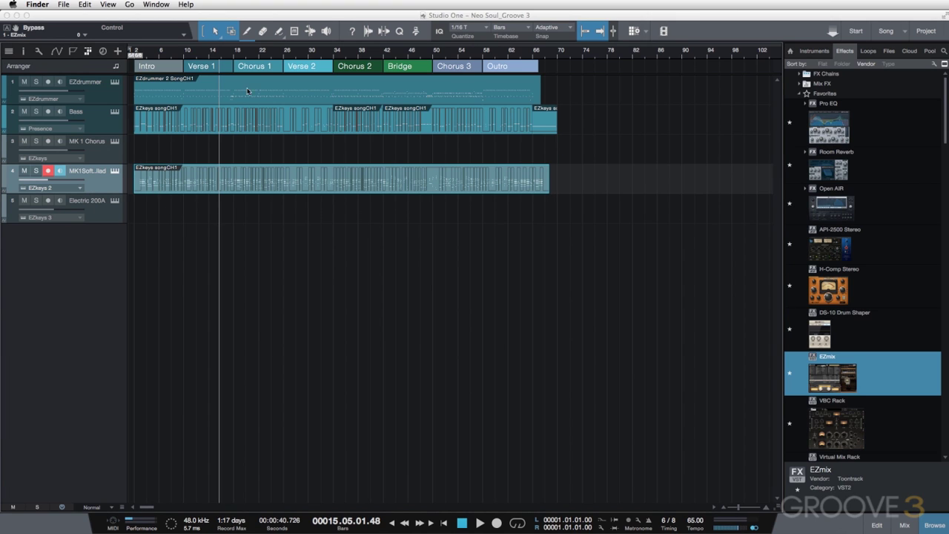
left_click_drag(270, 191, 263, 191)
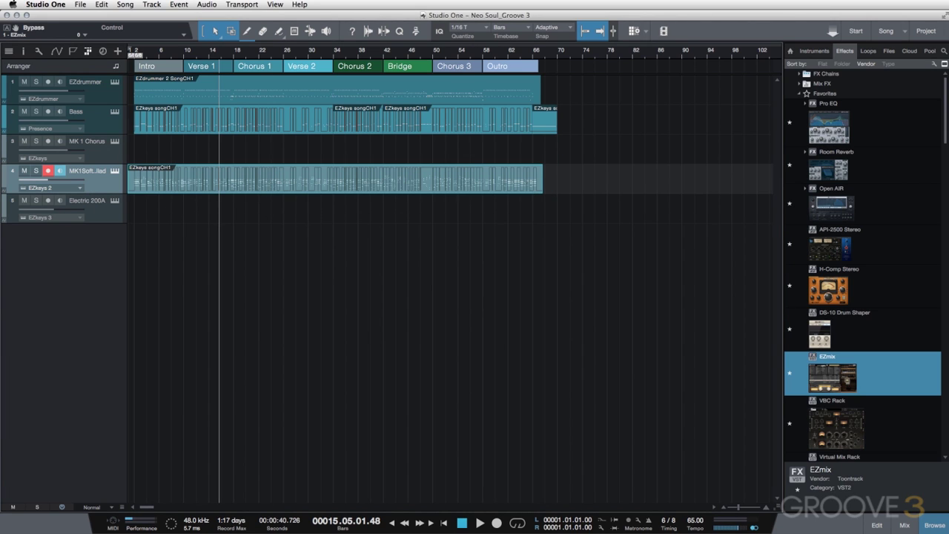
left_click_drag(303, 324, 145, 217)
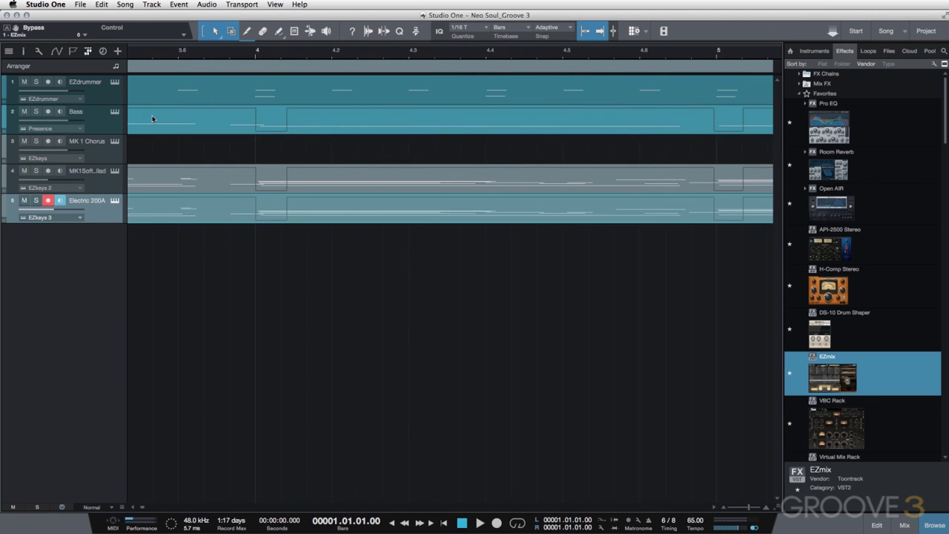
scroll(289, 368, "left", 10)
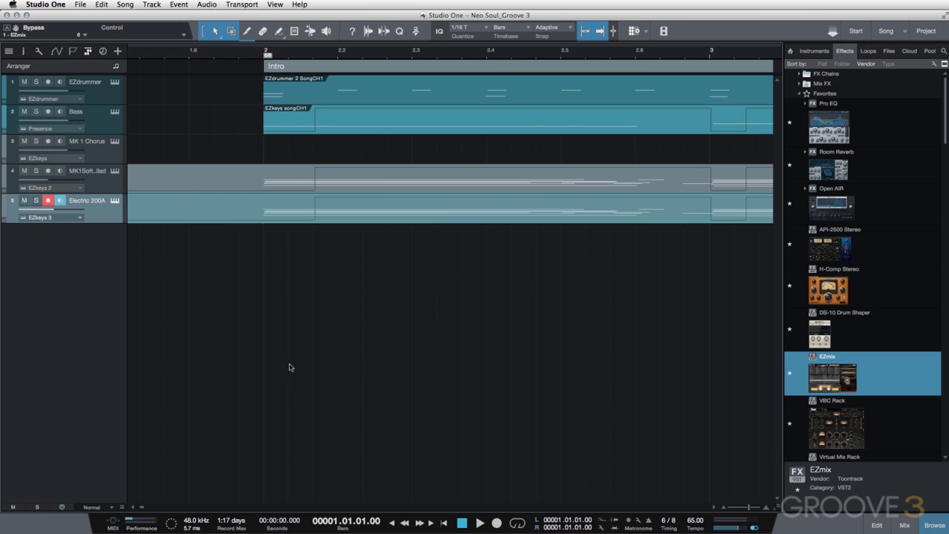
Zoom to fit Intro through Outro and view the layer and MK 1 Chorus EZkeys instruments.
key("z")
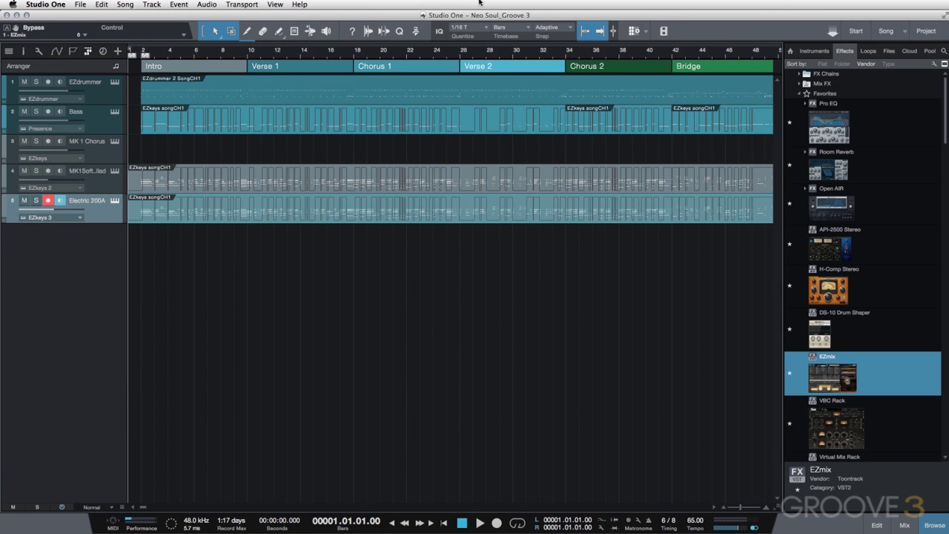
left_click_drag(448, 50, 445, 47)
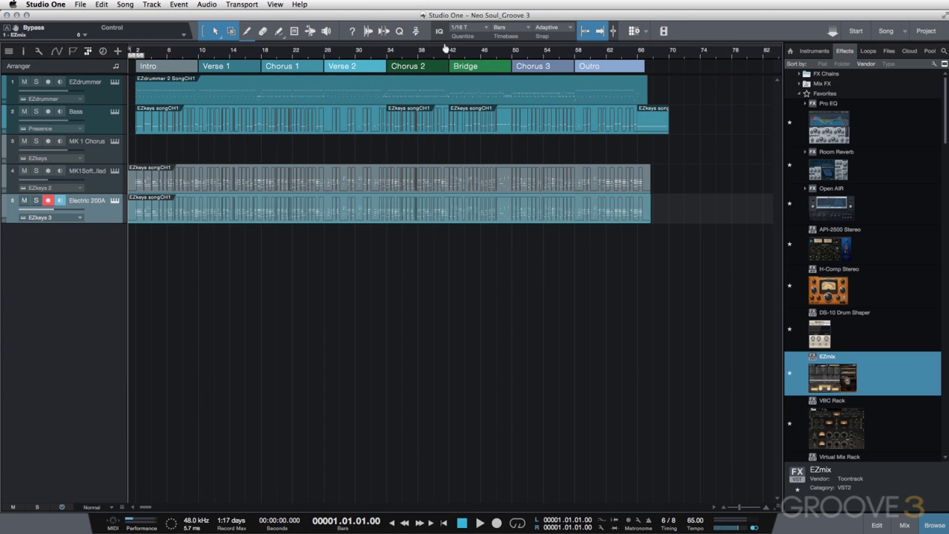
left_click(114, 170)
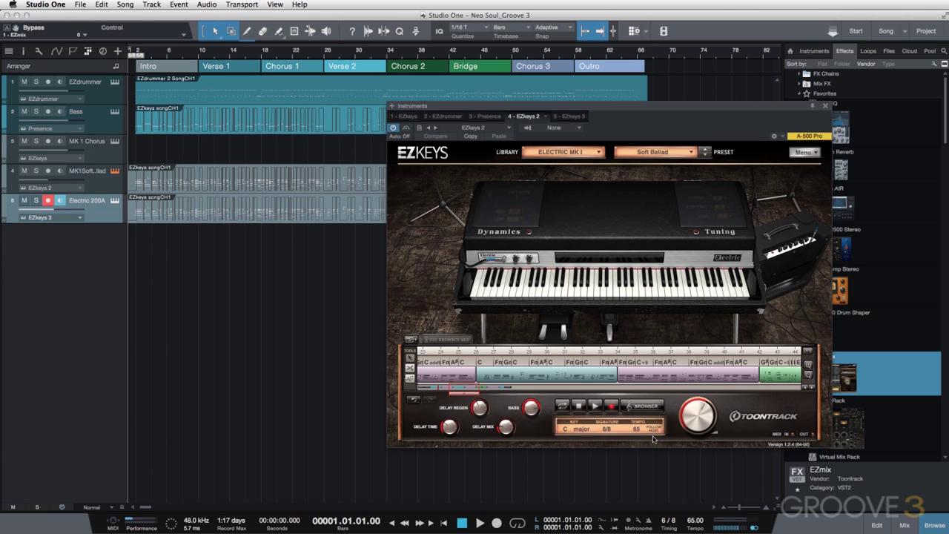
left_click(825, 106)
left_click(113, 148)
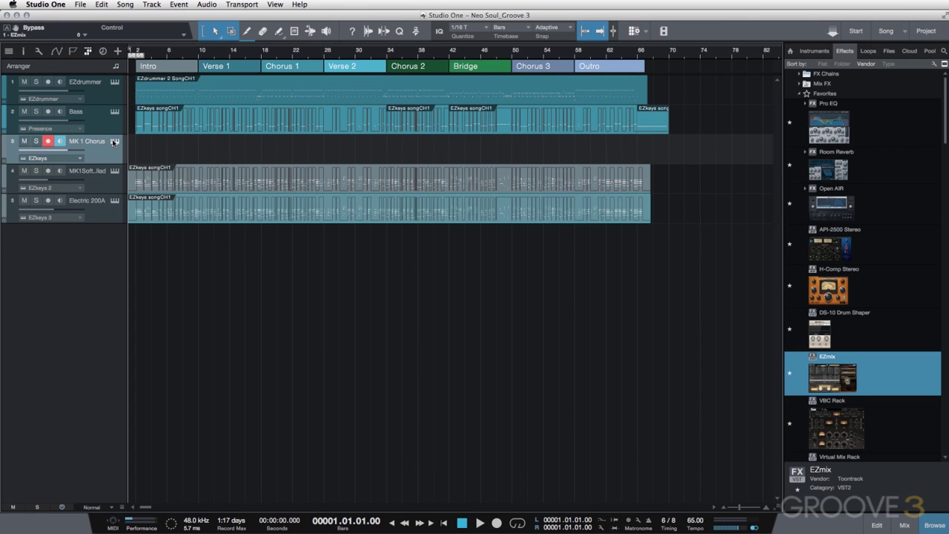
left_click(114, 141)
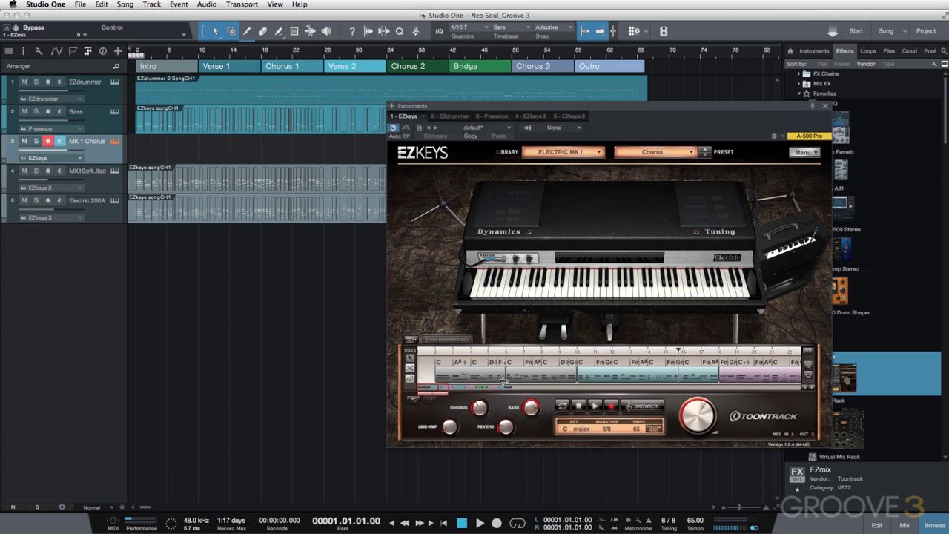
left_click(826, 108)
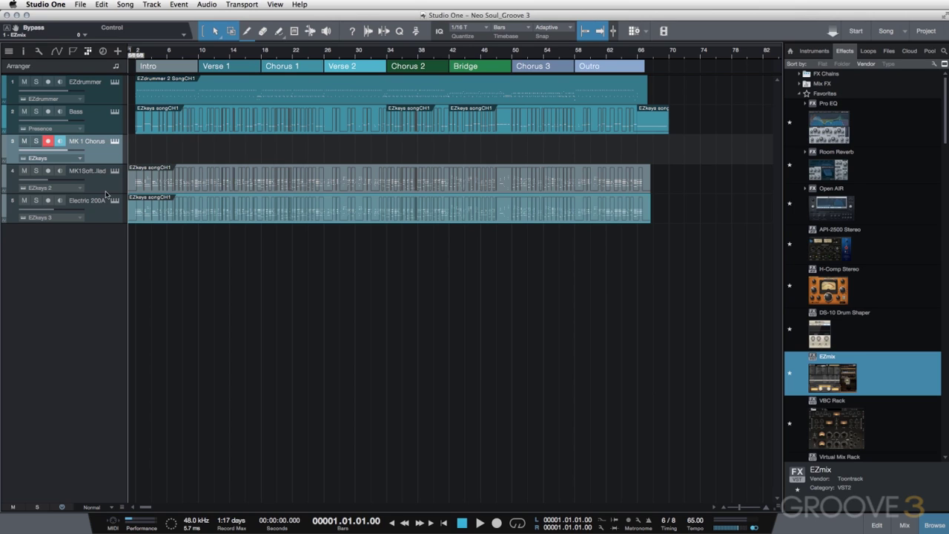
Split both layer tracks at Verse 1, Chorus 1, Verse 2 and Chorus 2 (bars 10–34).
left_click(135, 228)
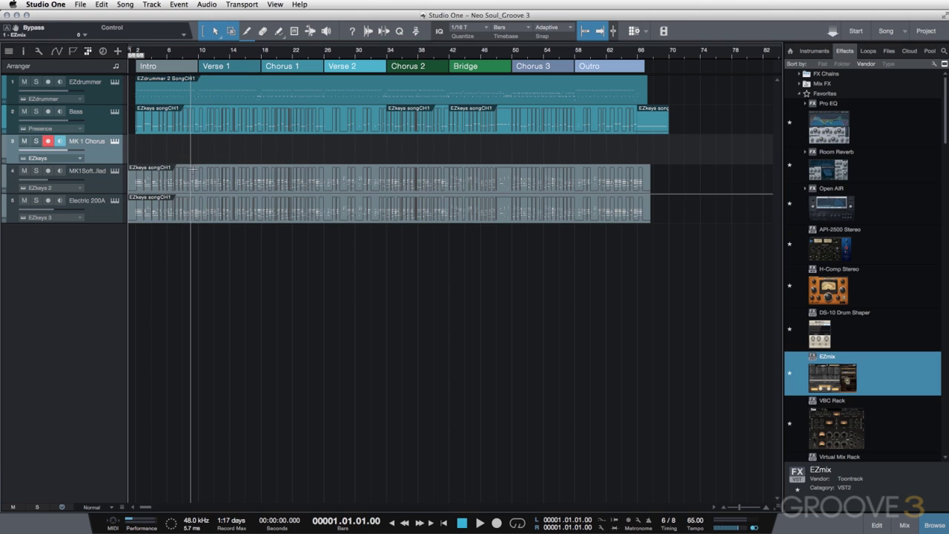
left_click_drag(118, 187, 119, 202)
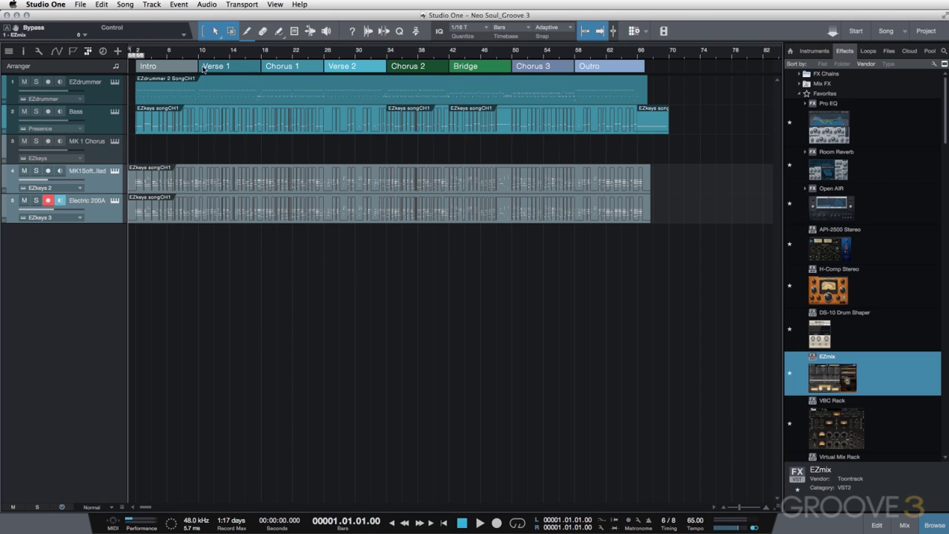
left_click(197, 181)
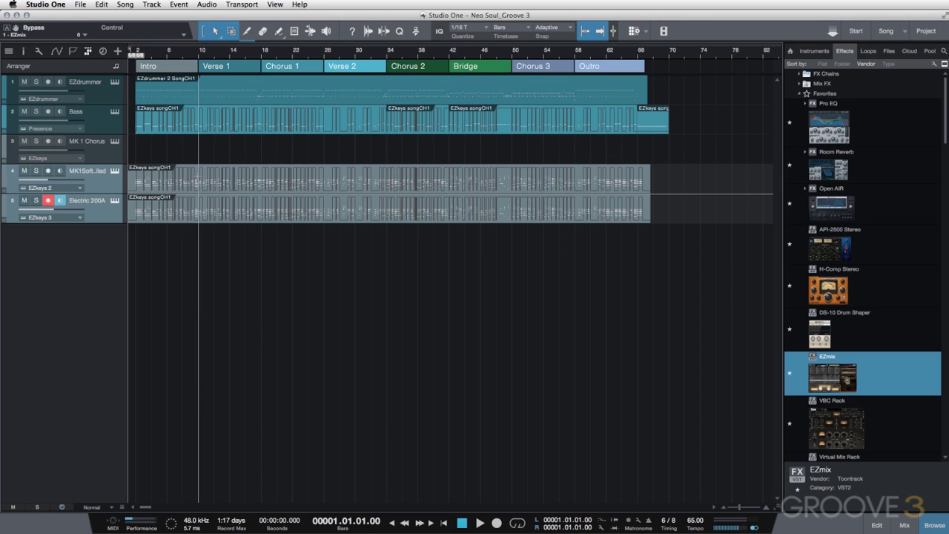
left_click(199, 178)
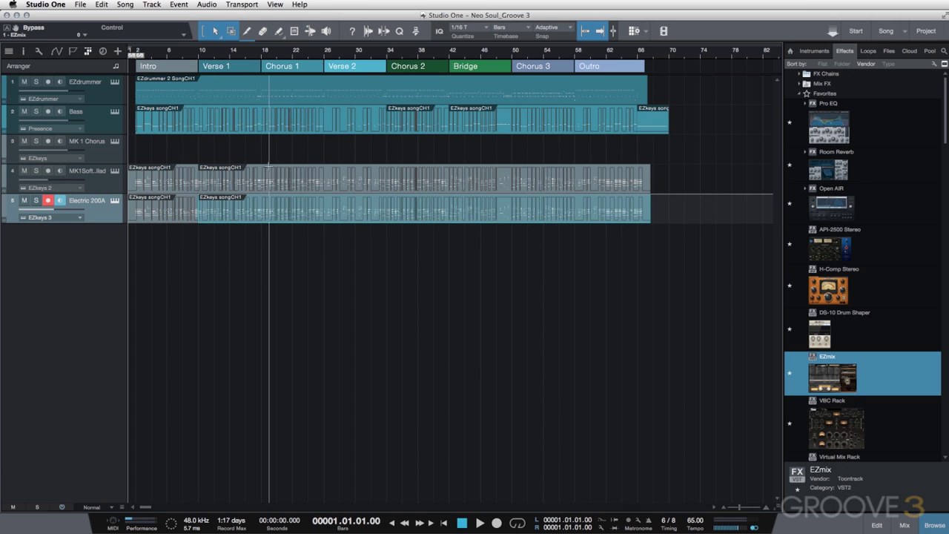
left_click(265, 166)
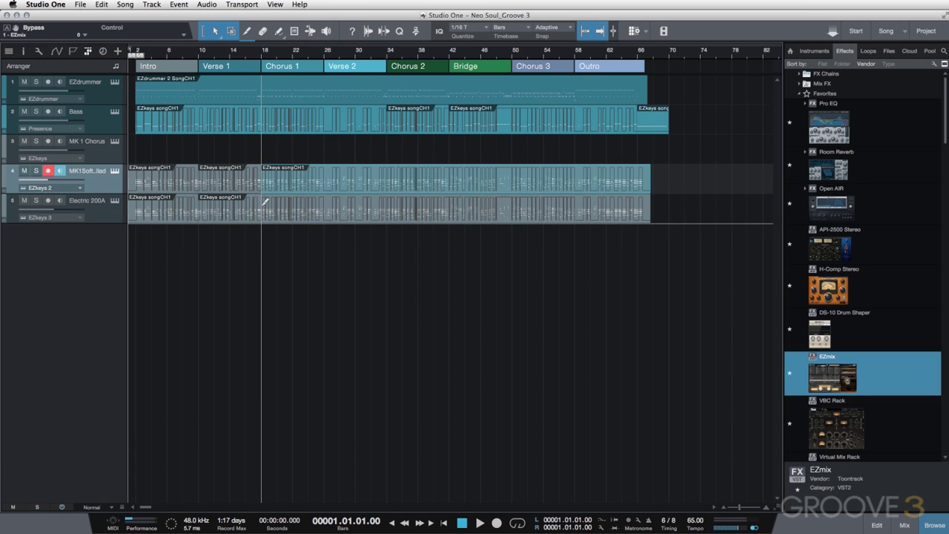
left_click(325, 185)
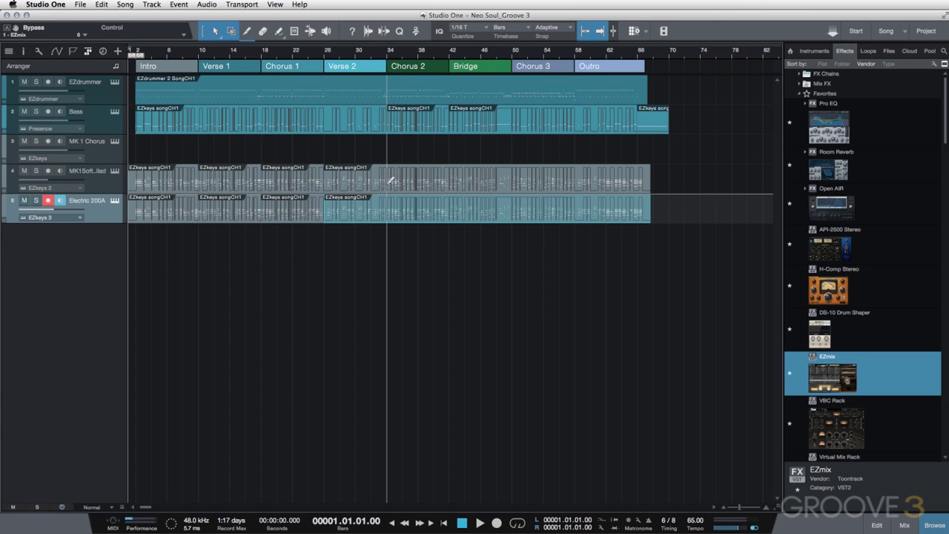
left_click(390, 180)
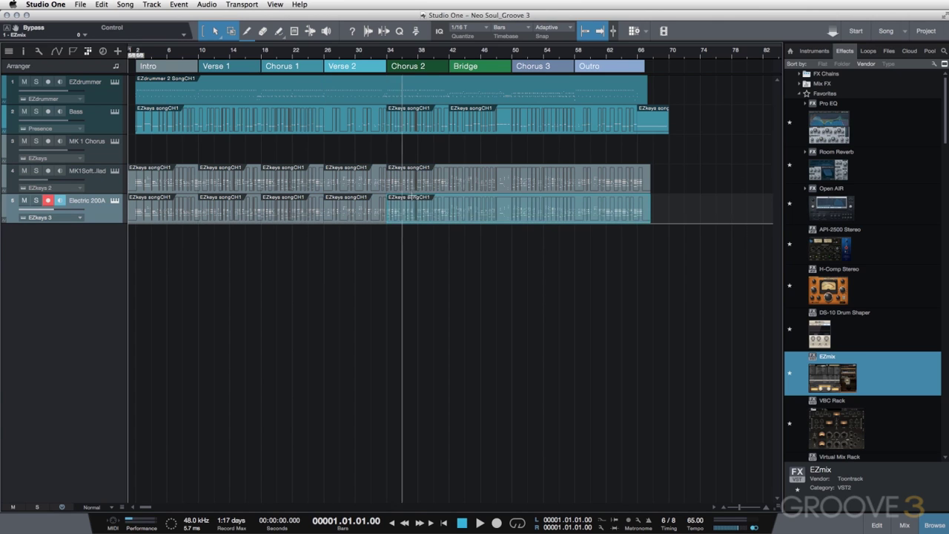
Split both layers at Bridge, Chorus 3 and Outro, then delete Electric 200A's Intro part.
left_click(451, 188)
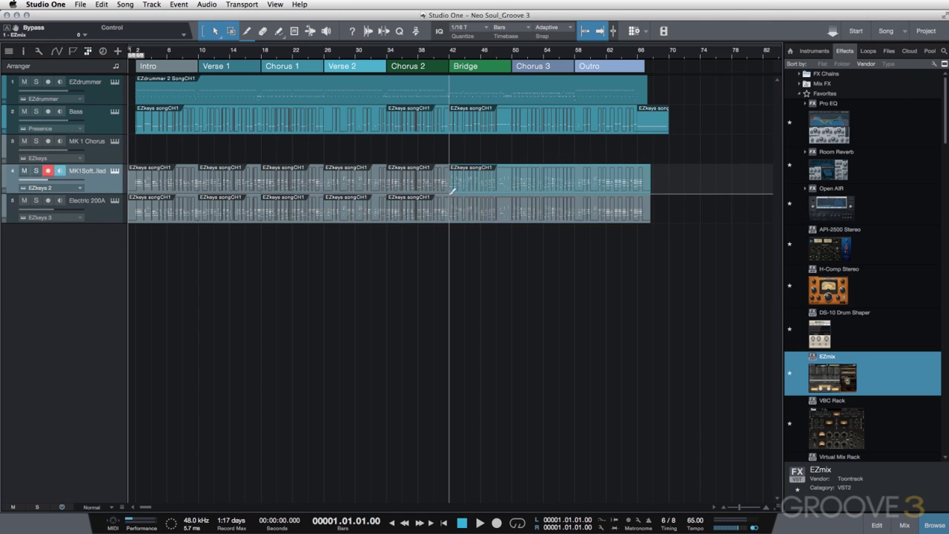
left_click(451, 200)
left_click(512, 176)
left_click(514, 200)
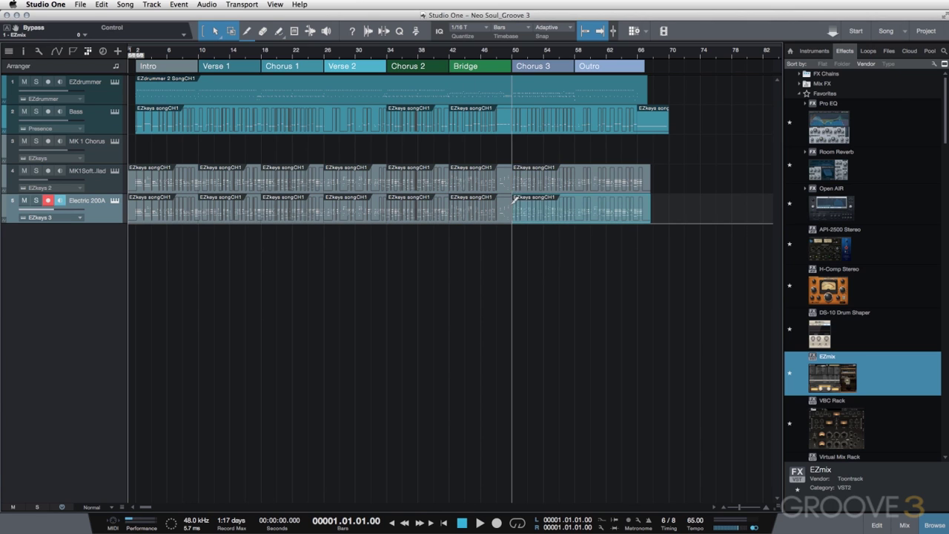
left_click(574, 178)
left_click(575, 202)
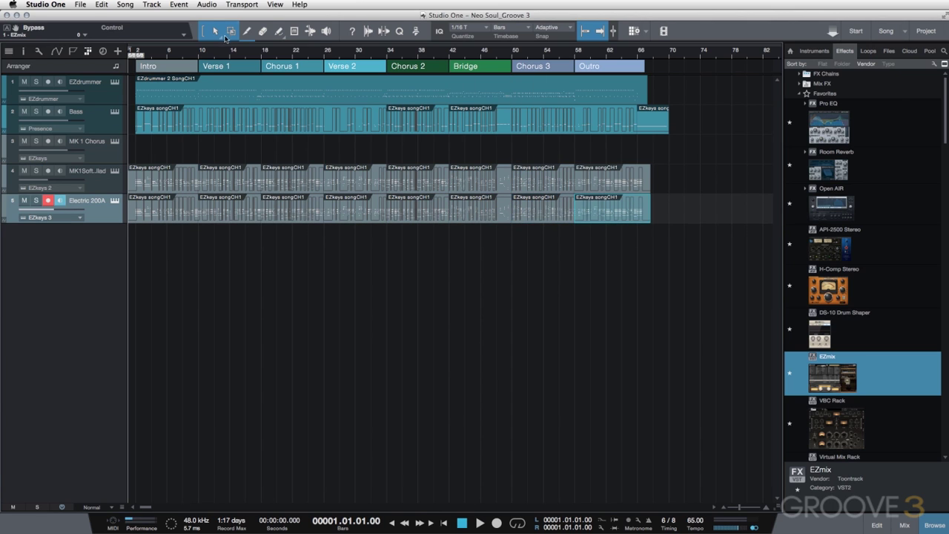
left_click(156, 215)
key("Delete")
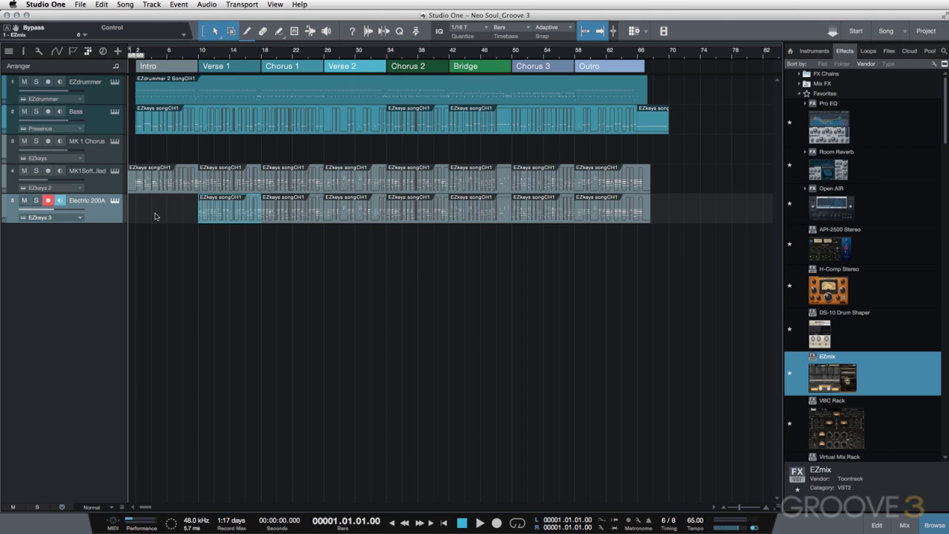
Delete track 4's Verse 1 part and Electric 200A's Verse 1 and Chorus 1 parts.
left_click(251, 191)
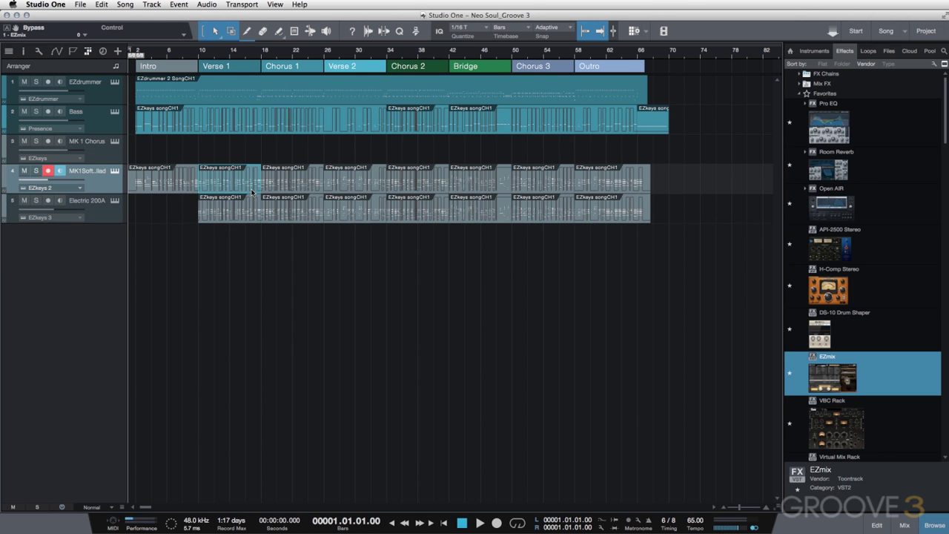
key("Delete")
left_click(243, 209)
key("Delete")
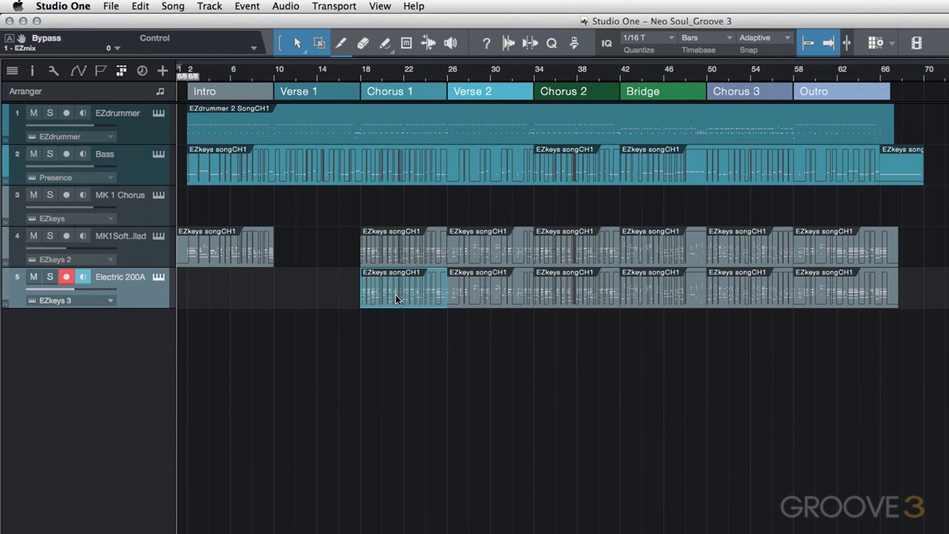
key("Delete")
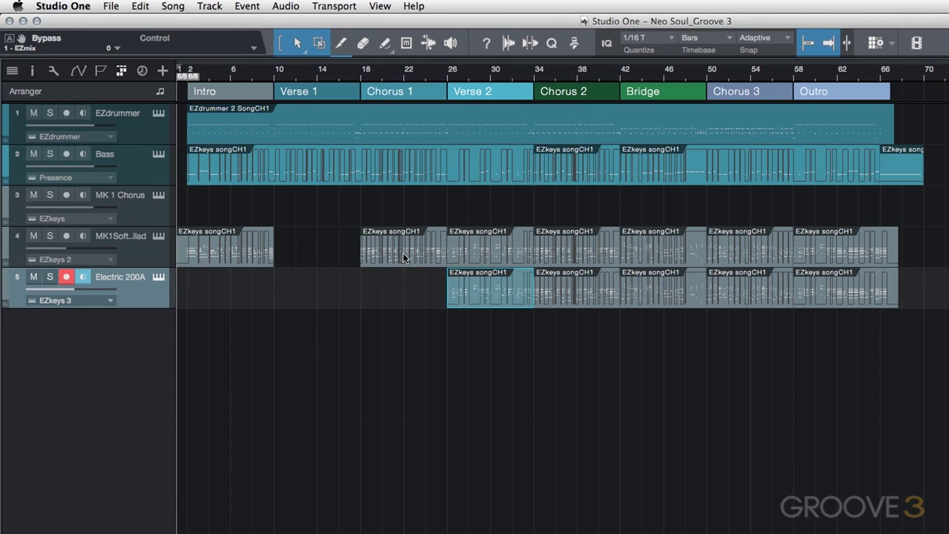
Delete track 4's Verse 2 part and Electric 200A's Chorus 2 and Bridge parts.
key("Up")
key("Delete")
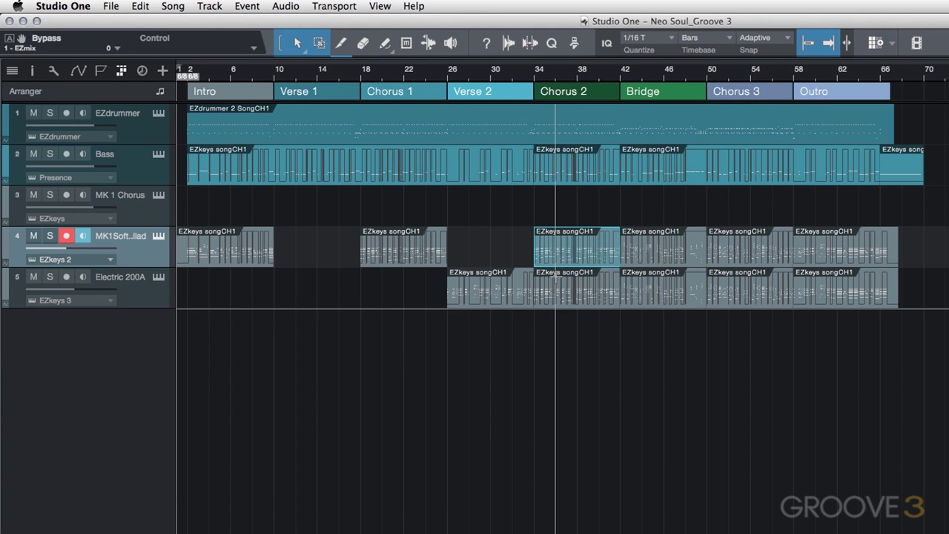
left_click(561, 286)
key("Delete")
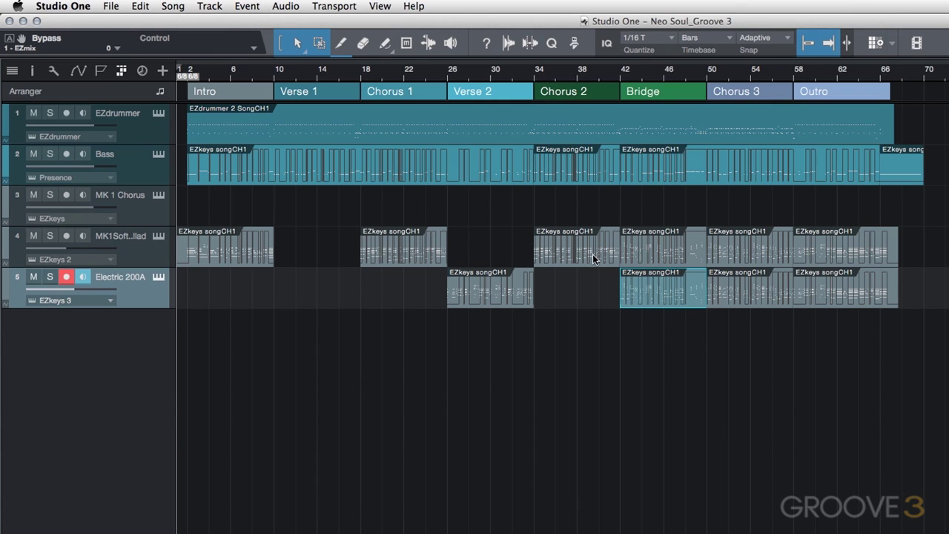
key("Delete")
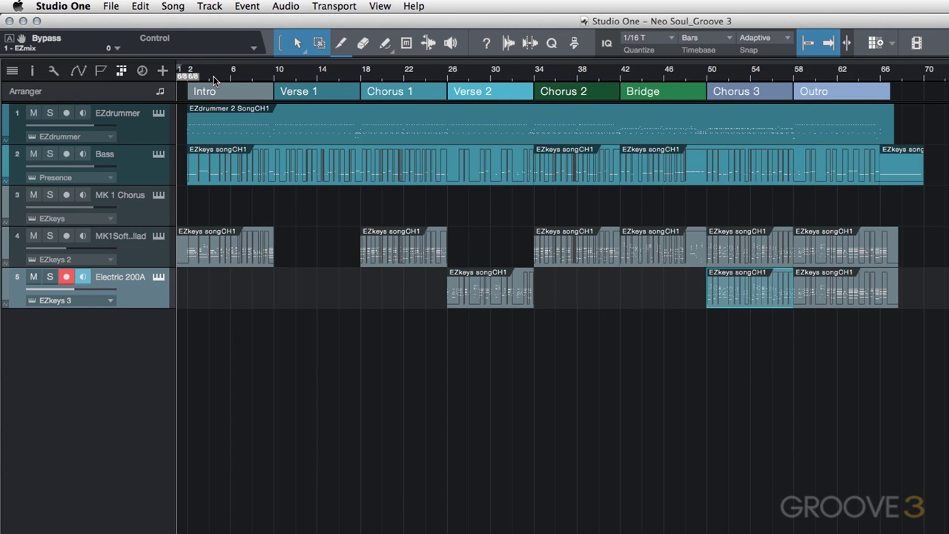
Play from the Intro, jumping to each section start from Verse 1 through the Outro.
left_click(188, 69)
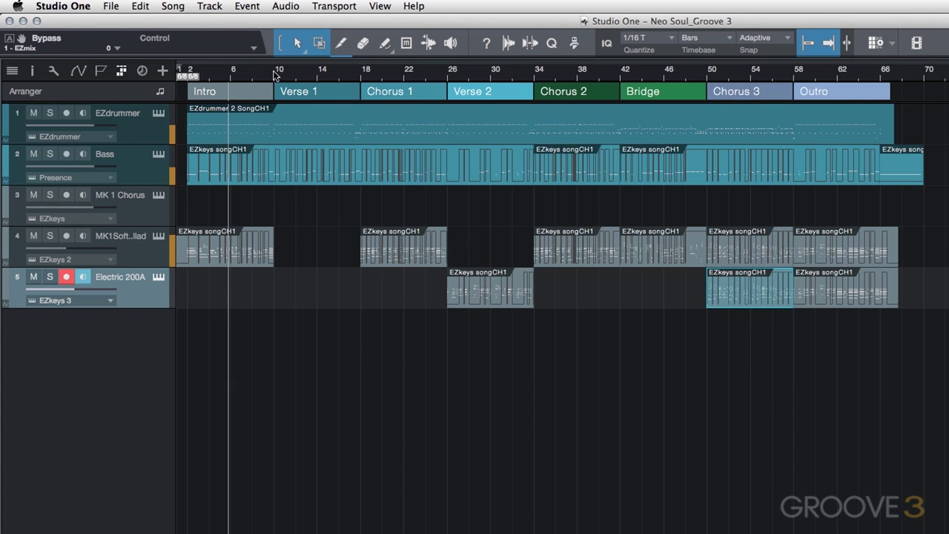
left_click(274, 74)
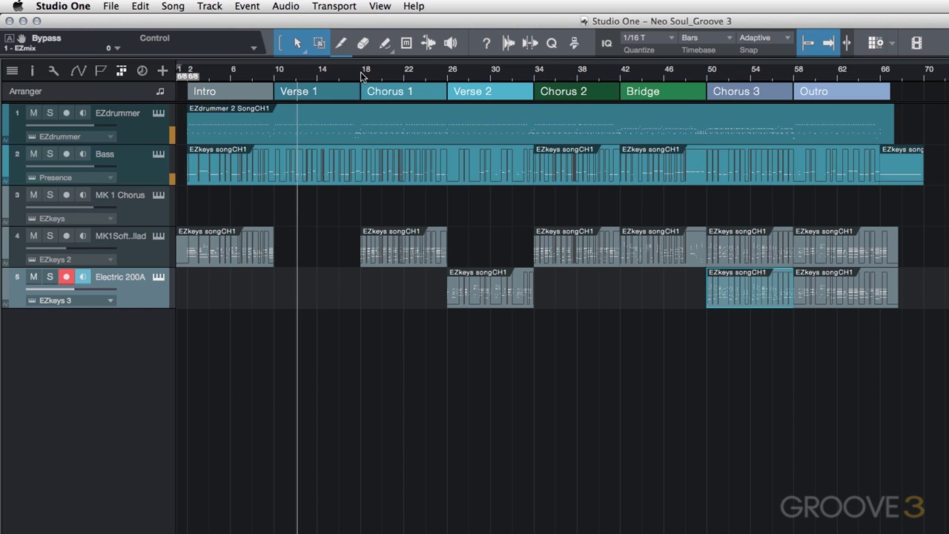
left_click(361, 74)
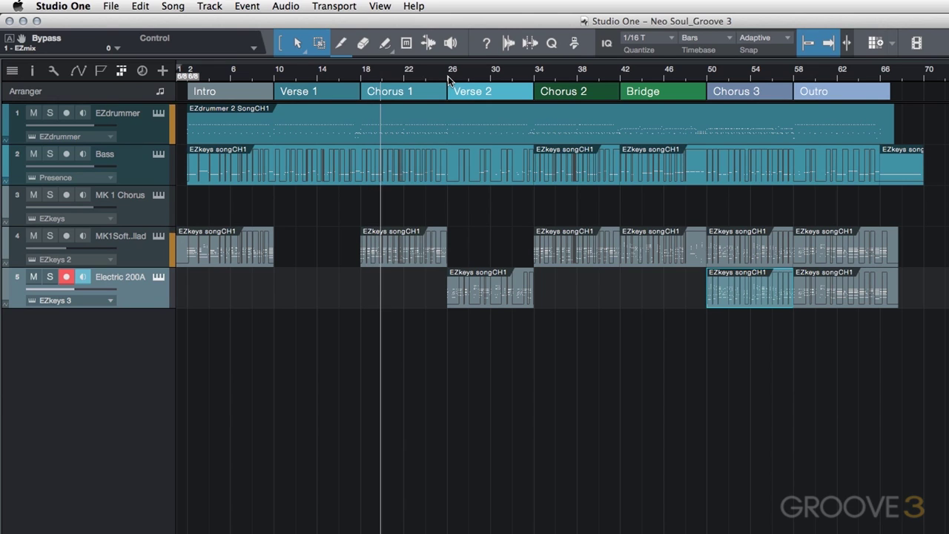
left_click(448, 76)
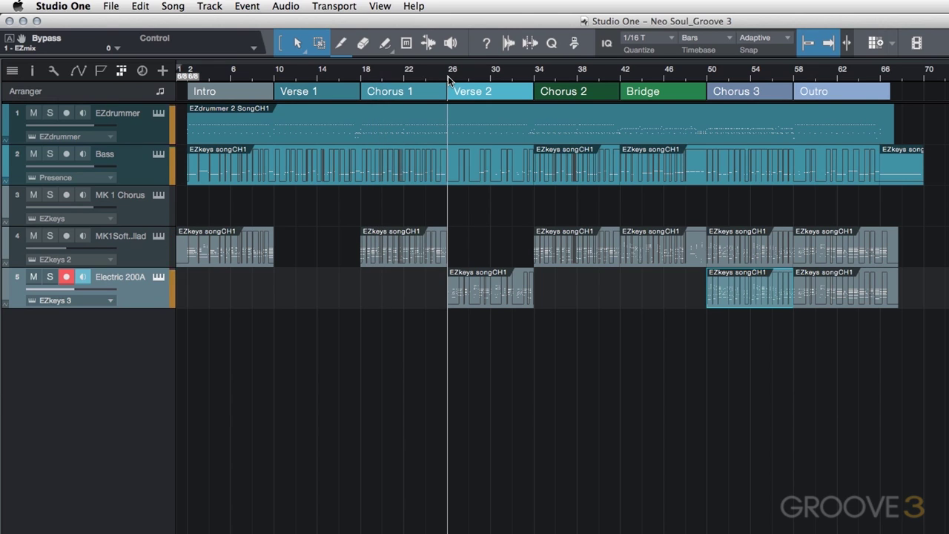
left_click(536, 77)
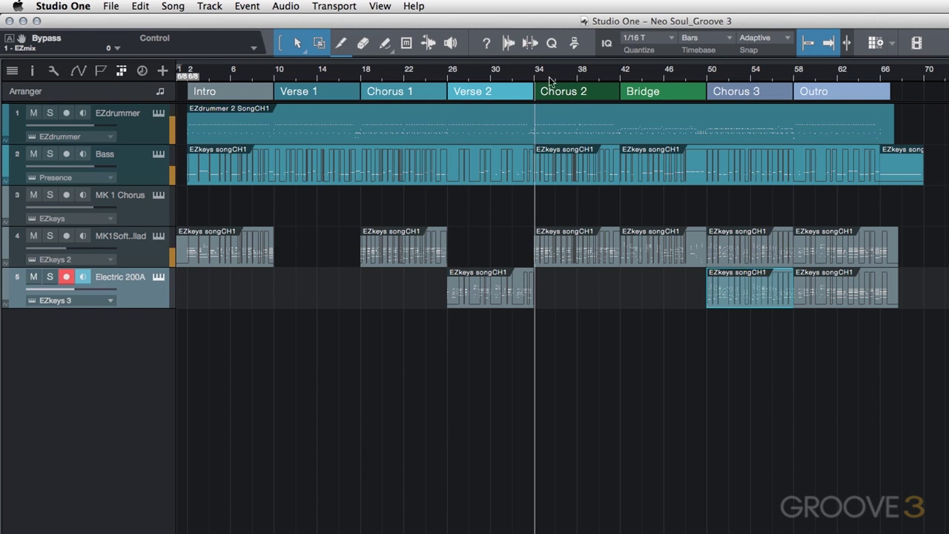
left_click(622, 77)
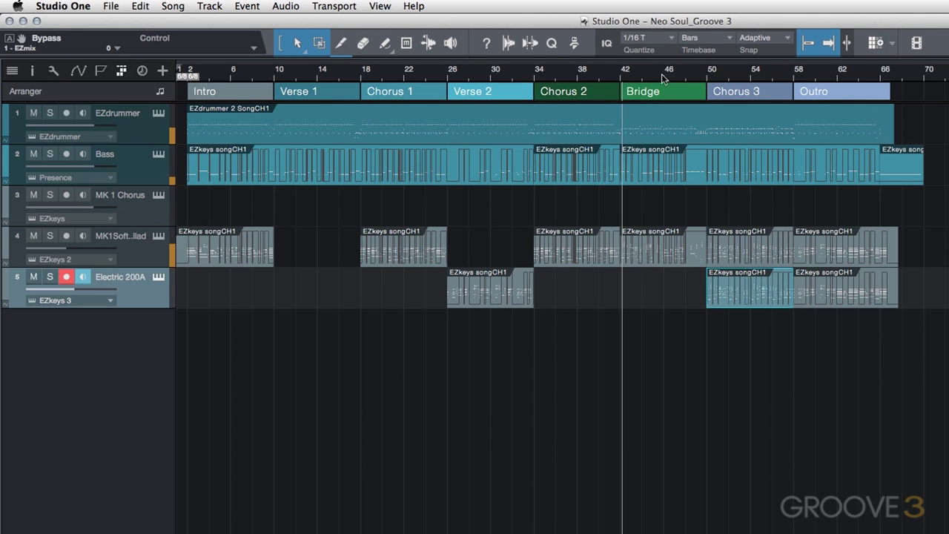
left_click(706, 75)
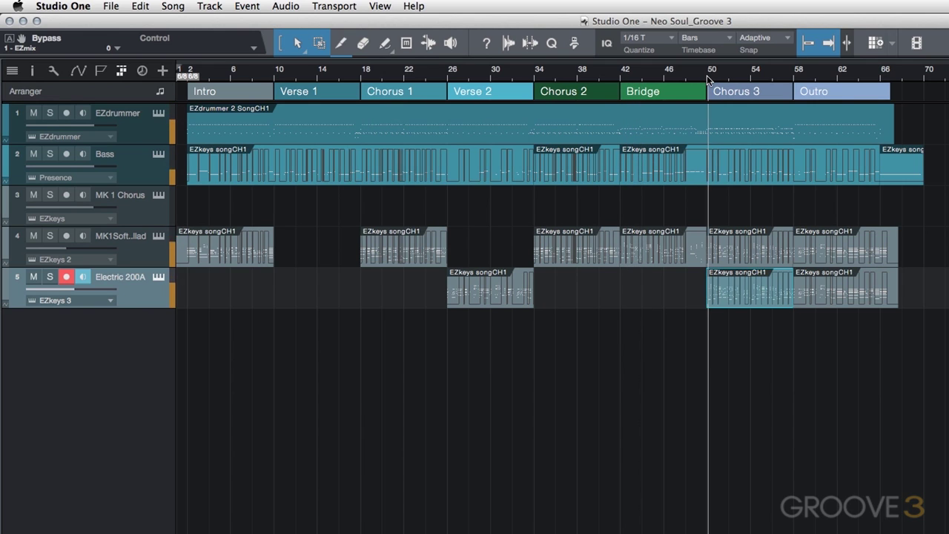
left_click(793, 75)
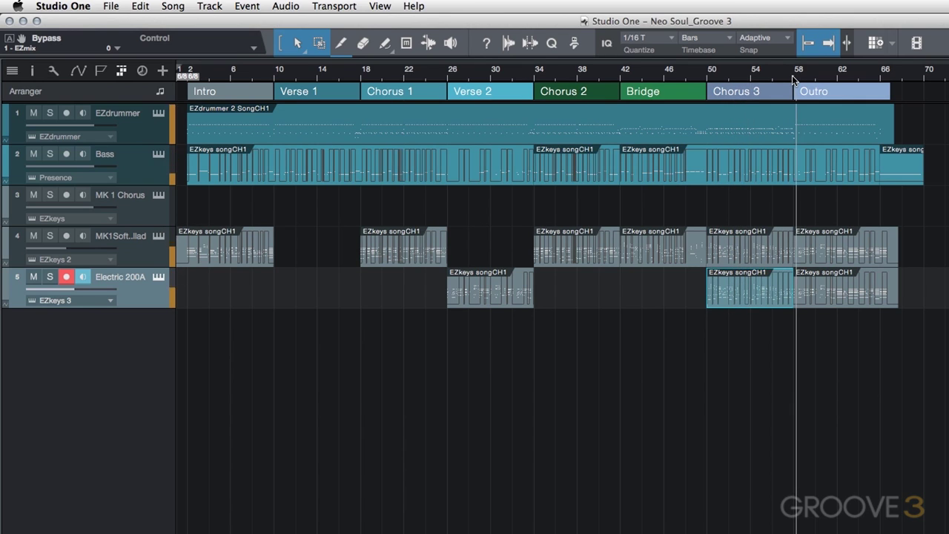